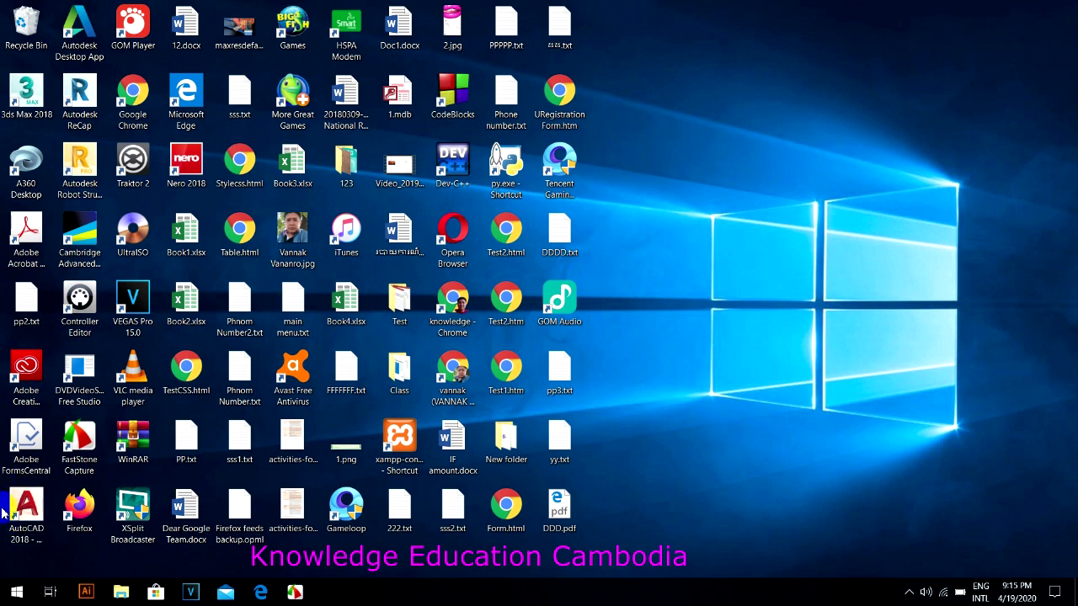
# Start Word 2016, decline choosing its default file types, and create a blank document.
pyautogui.click(20, 596)
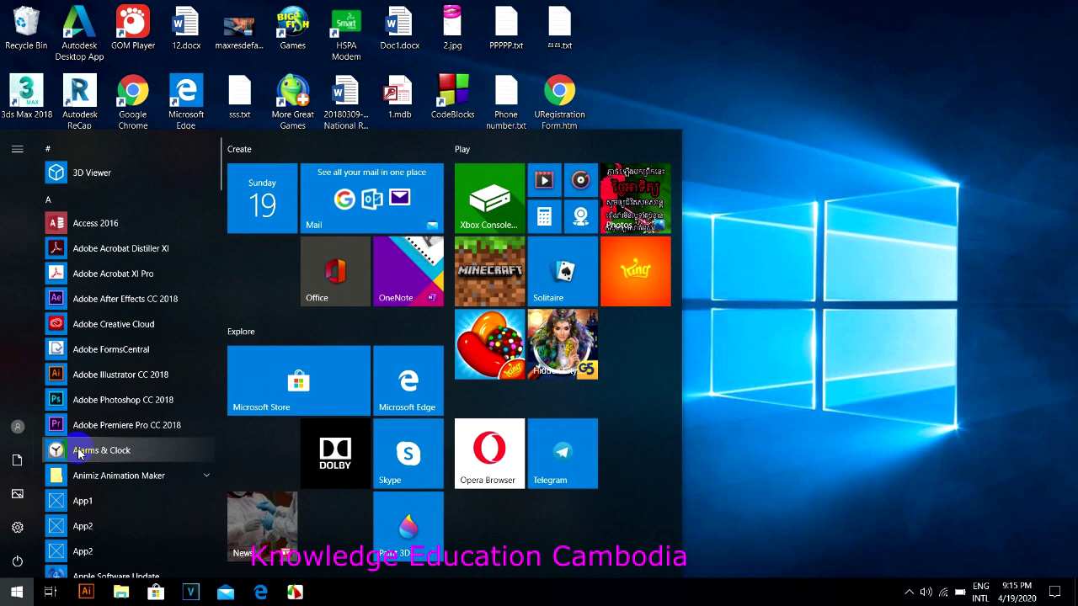
pyautogui.write('win')
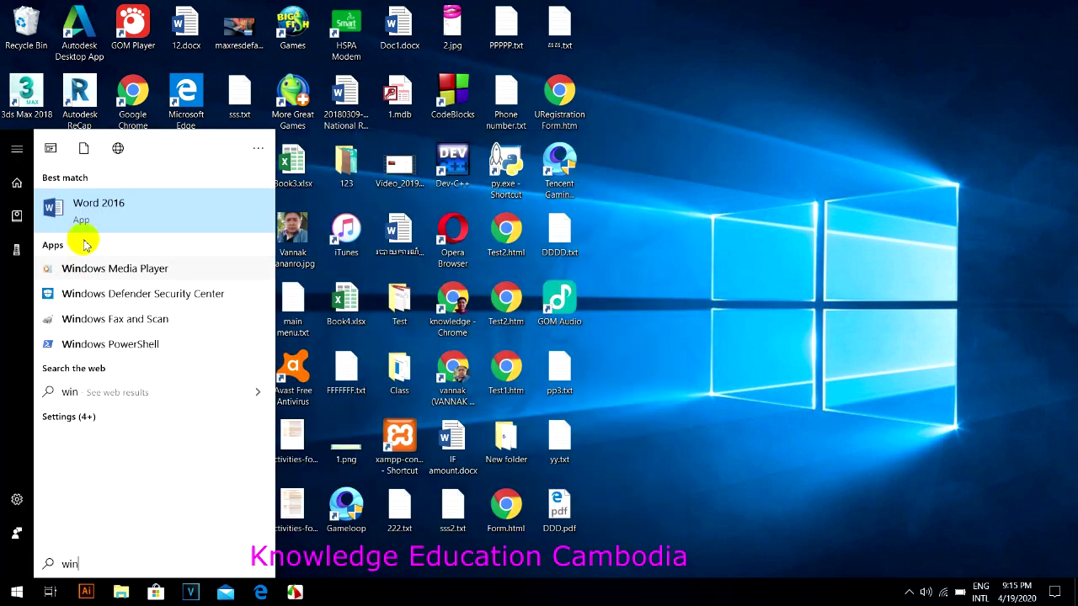
pyautogui.click(98, 206)
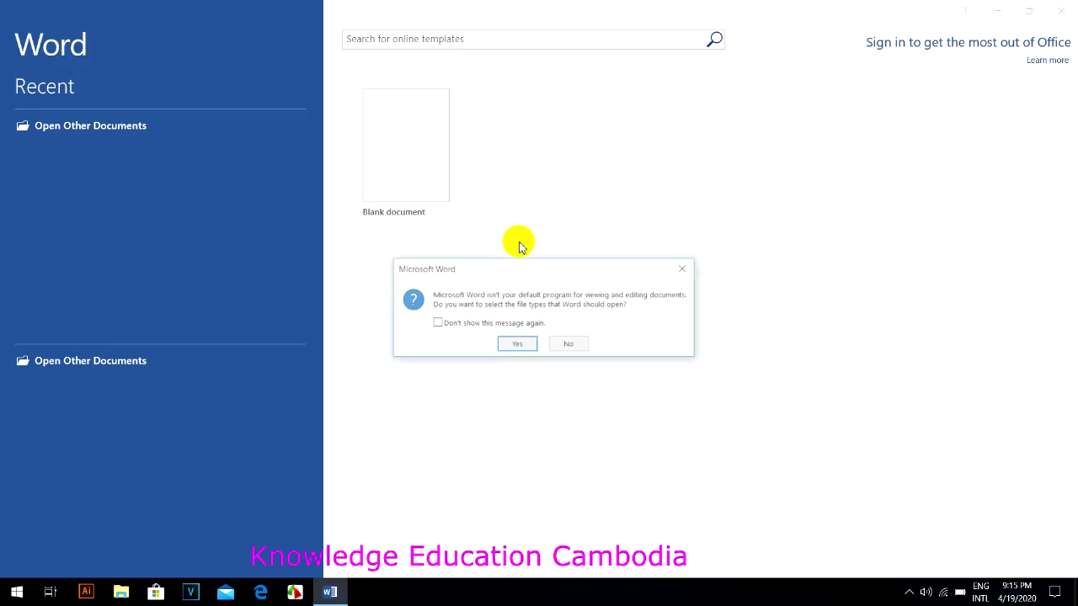
pyautogui.click(563, 345)
pyautogui.click(410, 162)
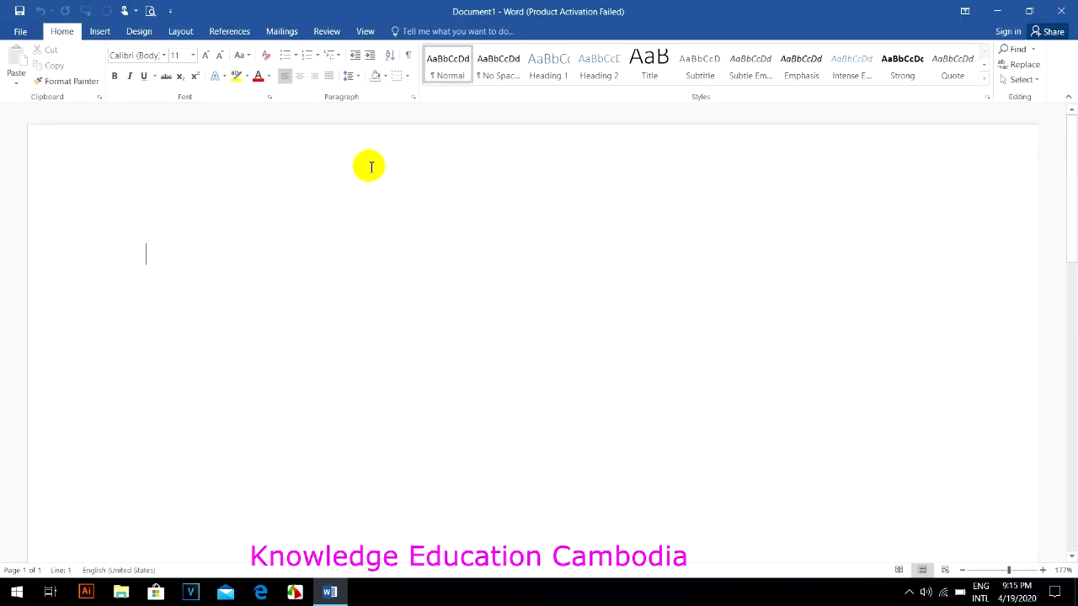
# Fill a little over five lines of the blank document with the repeated capital letter T, dismissing the Office Activation Wizard.
pyautogui.write('T')
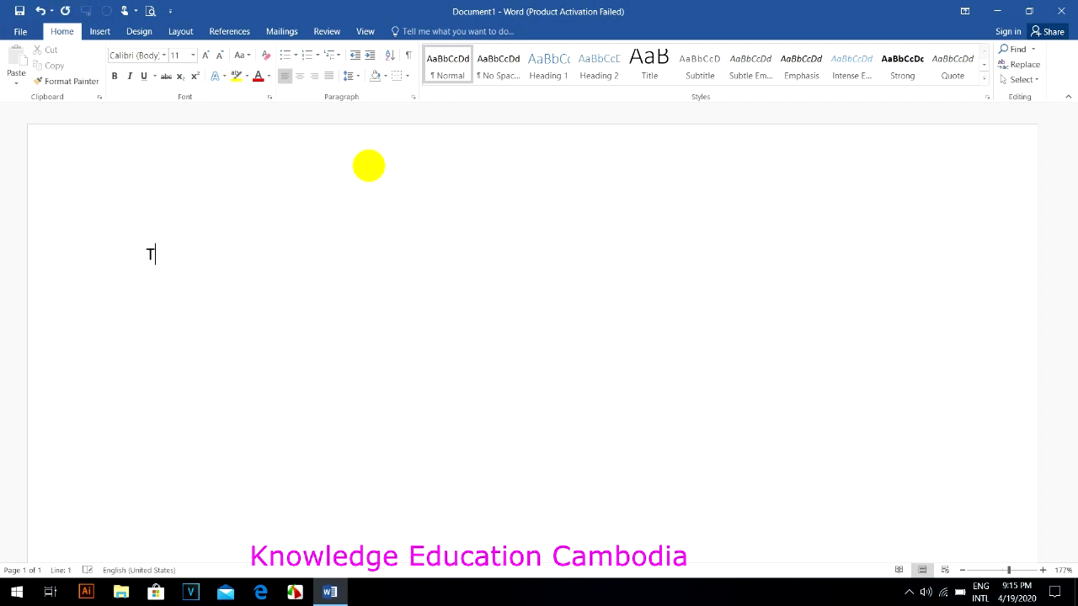
pyautogui.write('TTTTTTTTTTTTTTTTTTTTTTTTTTTTTTTTTTTTTTTTTTTTTTTTTT')
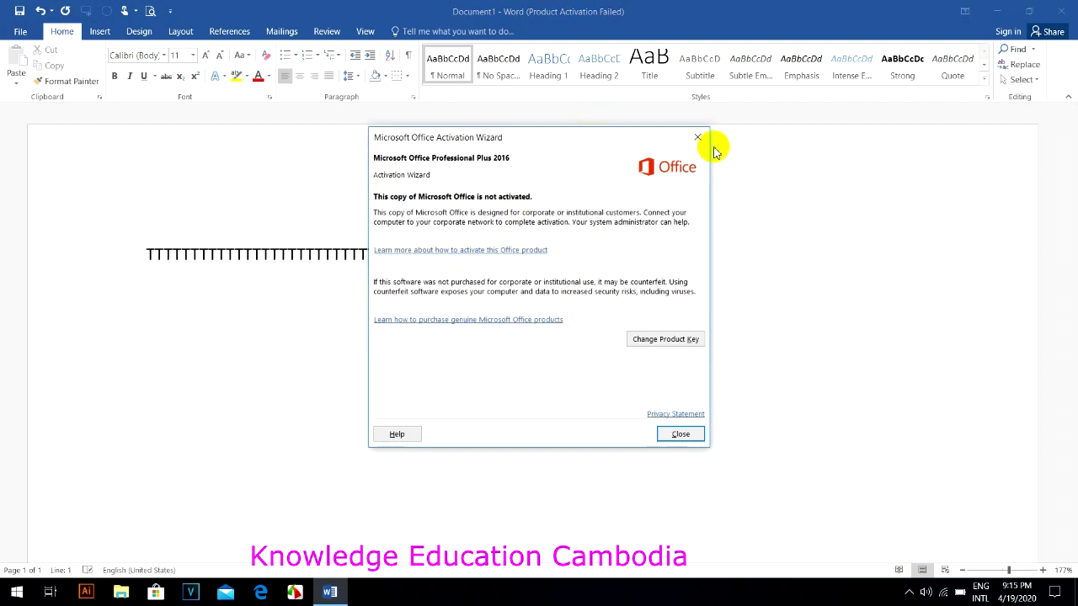
pyautogui.click(698, 139)
pyautogui.write('TTTTTTTTTTTTTTTTTTTTTTTTTTTTTTTTTT')
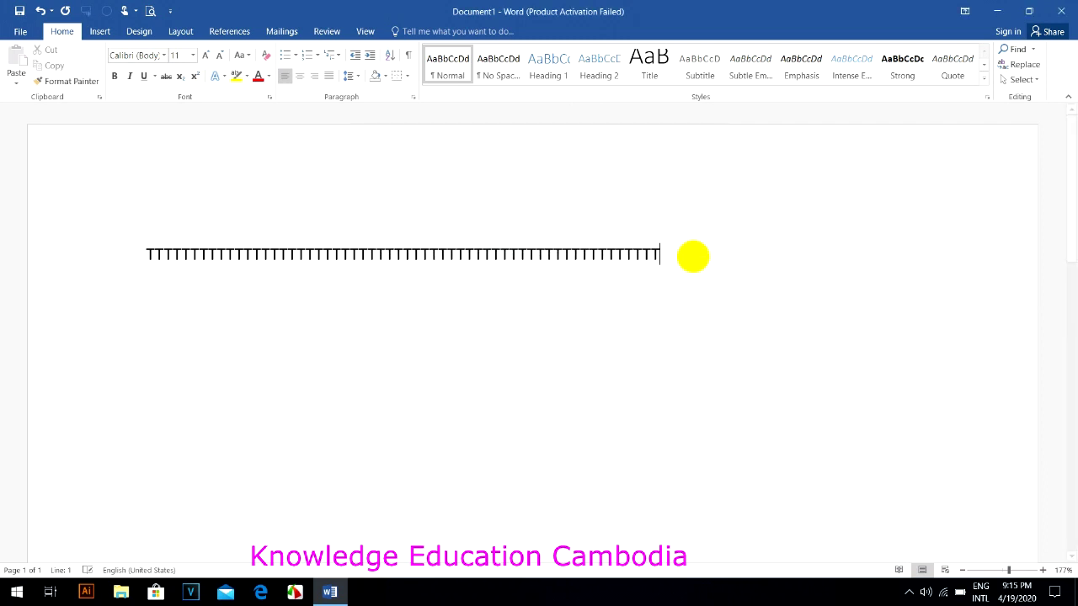
pyautogui.write('TTTTTTTTTTTTTTTTTTTTTTTTTTTTTTTTTT')
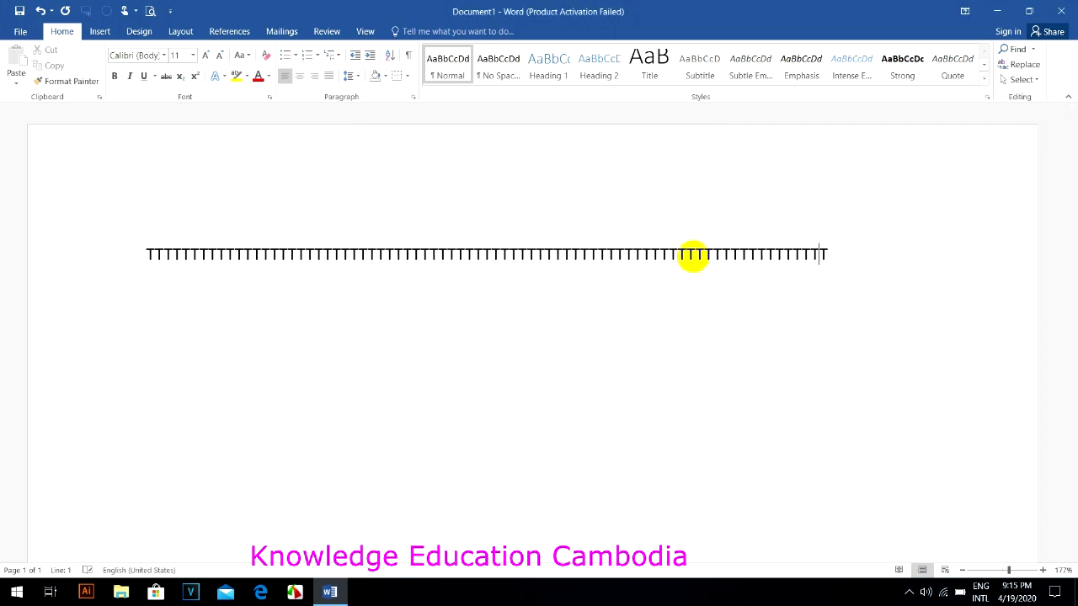
pyautogui.write('TTTTTTTTTTTTTTTTTTTTTTTTTTTTTTT')
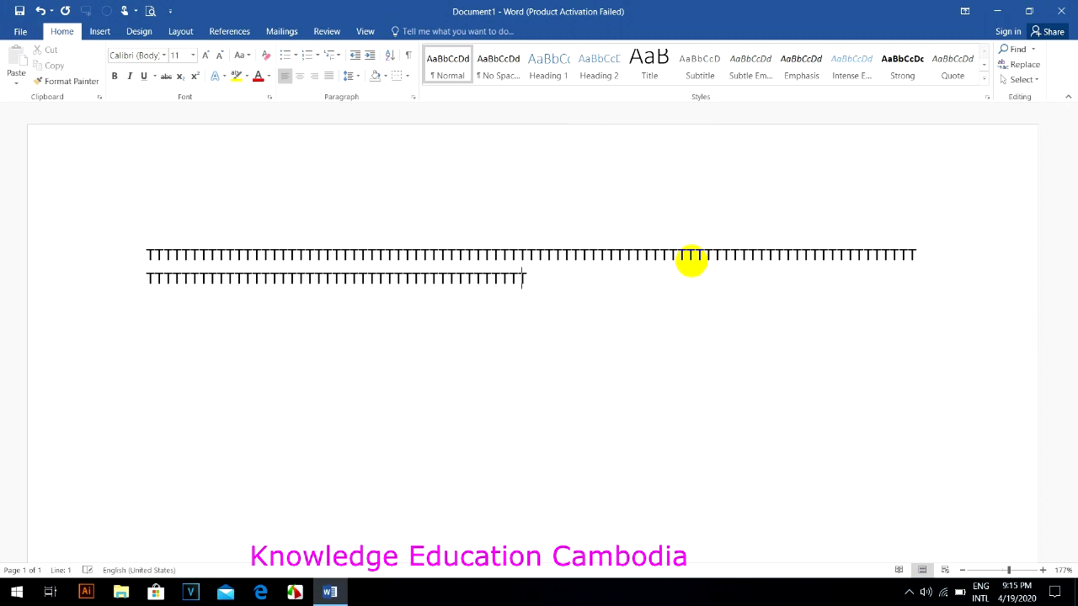
pyautogui.write('TTTTTTTTTTTTTTTTTTTTTTTTTTTTTTTTTTTTTTTTTTTTTTTTTTTTTT')
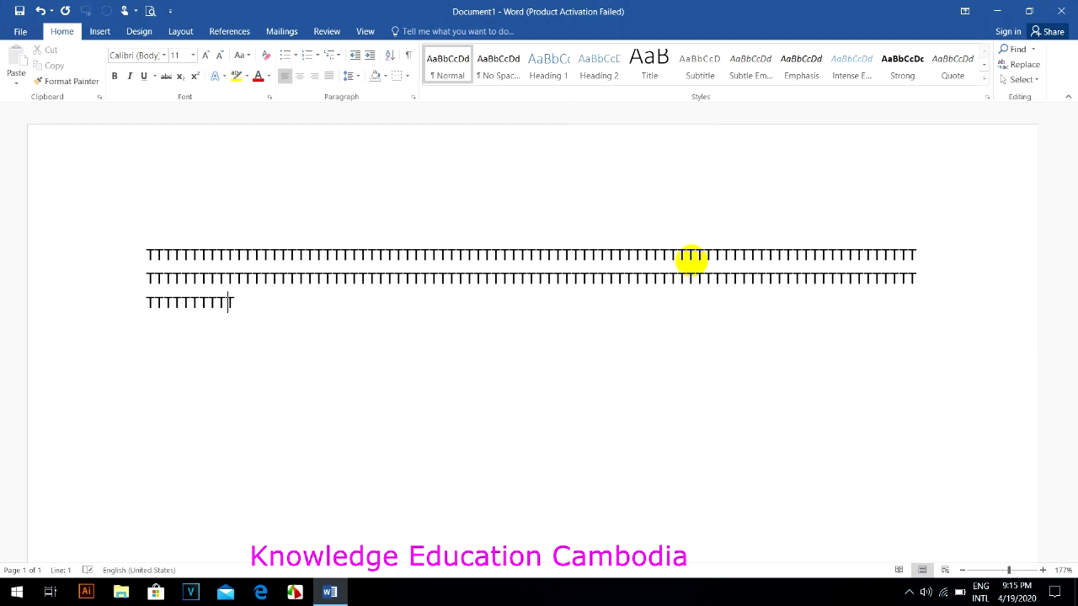
pyautogui.write('TTTTTTTTTTTTTTTTTTTTTTTTTTTTTTTTTTTTTTTTTTTTTTTTTTTTT')
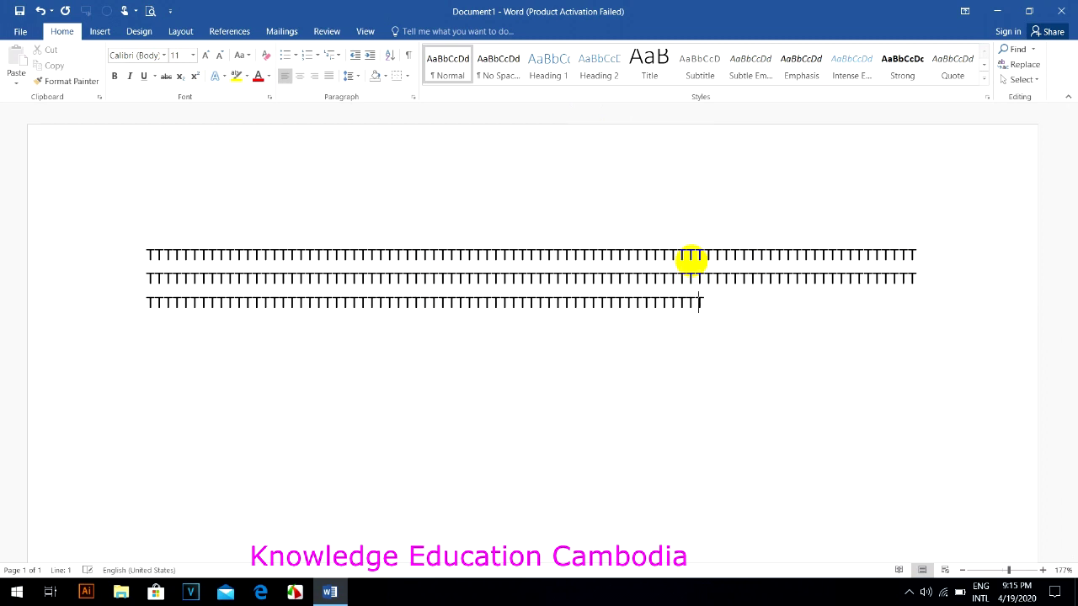
pyautogui.write('TTTTTTTTTTTTTTTTTTTTTTTTTTTTTTTTTTTTTTTTTTTTTTTTTTTT')
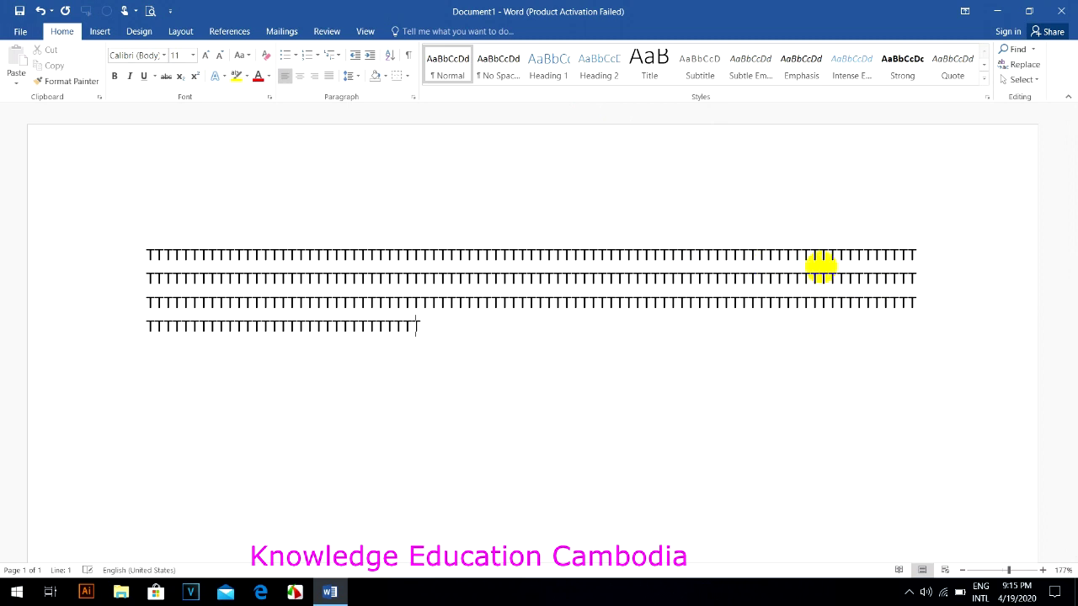
pyautogui.write('TTTTTTTTTTTTTTTTTTTTTTTTTTTTTTTTTTTTTTTTTTTTTTTTTTTTTT')
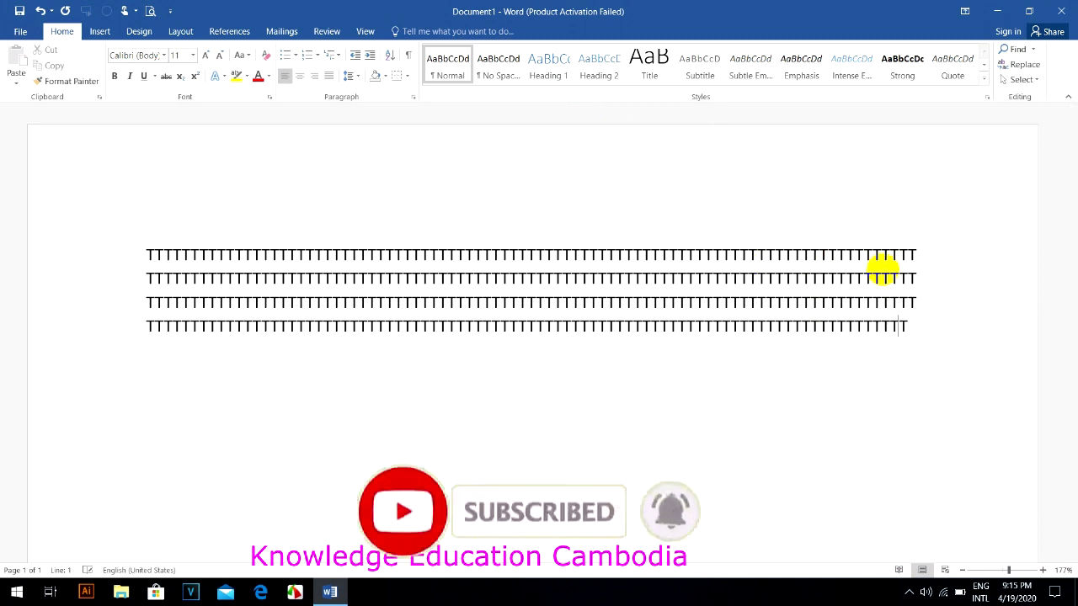
pyautogui.write('TTTTTTTTTTTTTTTTTTTTTTTTTTTTTTTTTTTTTTTTTTTTTTTTTTTT')
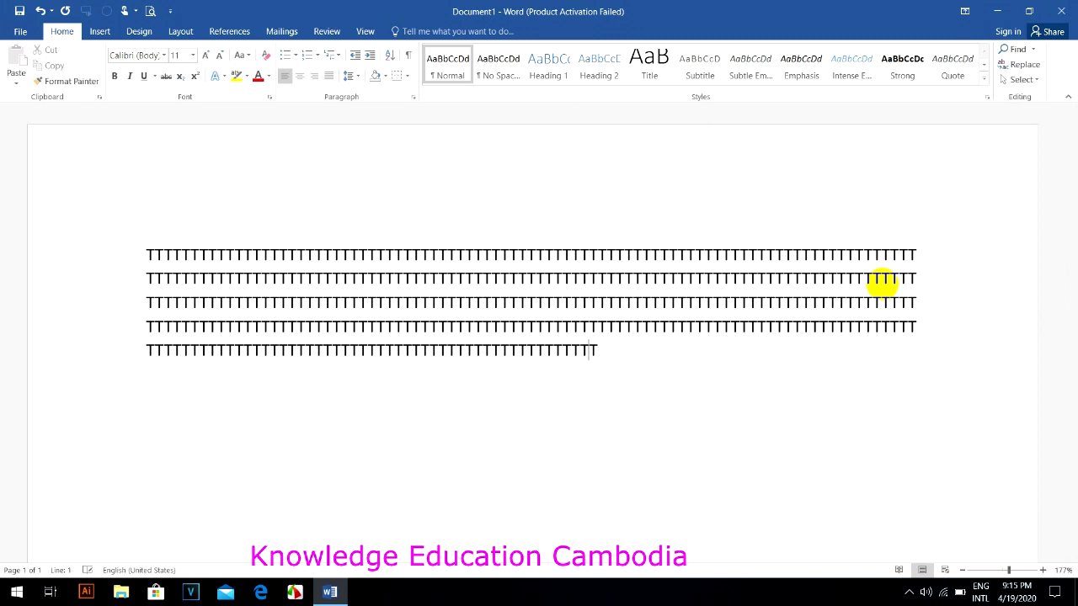
pyautogui.write('TTTTTTTTTTTTTTTT')
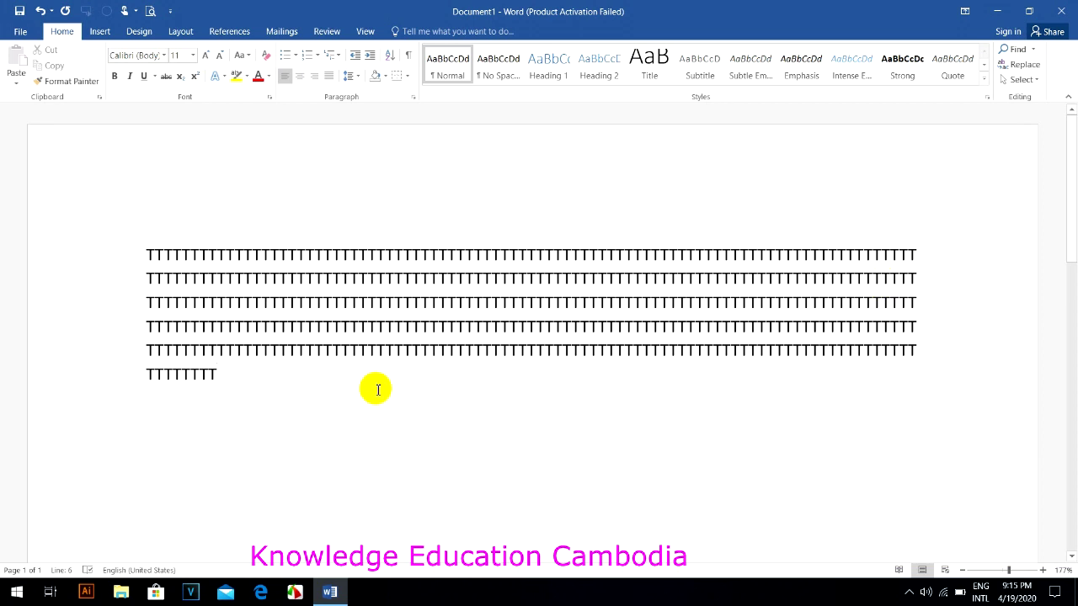
# Append ": Narokh Official" directly after the last row of T characters.
pyautogui.write('N')
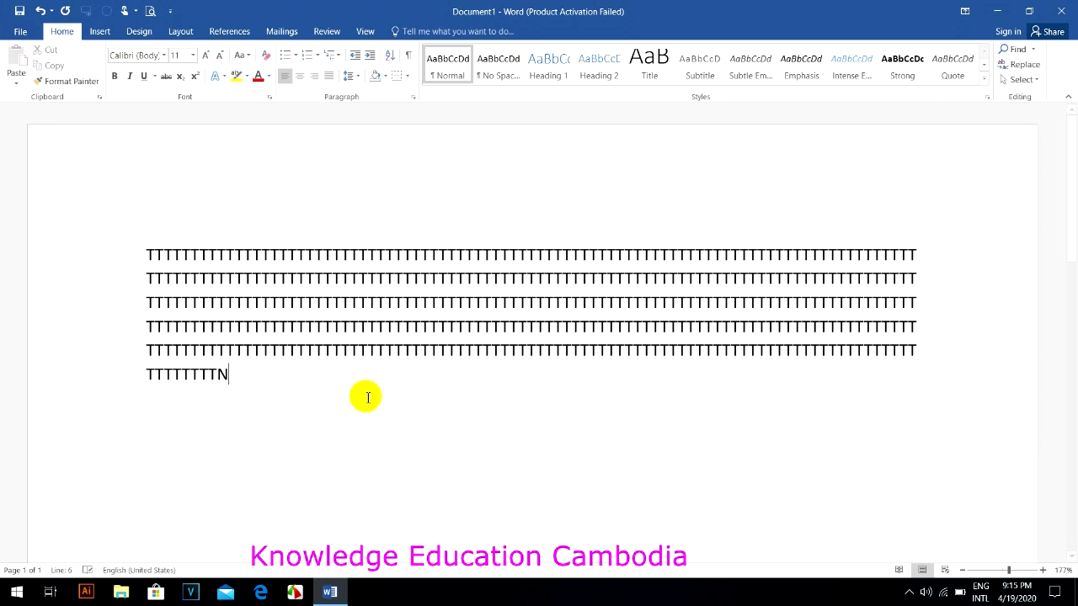
pyautogui.write('sto')
pyautogui.press('BackSpace')
pyautogui.press('BackSpace')
pyautogui.press('BackSpace')
pyautogui.press('BackSpace')
pyautogui.write(': Narokh Official')
# Close the document and Word without saving the changes.
pyautogui.moveTo(340, 376); pyautogui.dragTo(228, 383)
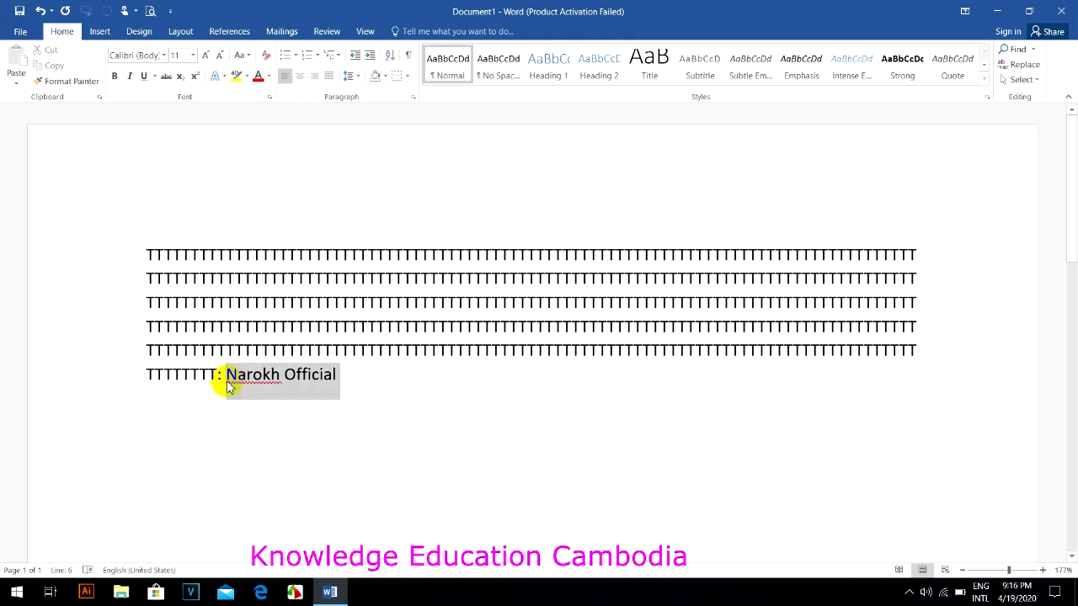
pyautogui.click(392, 385)
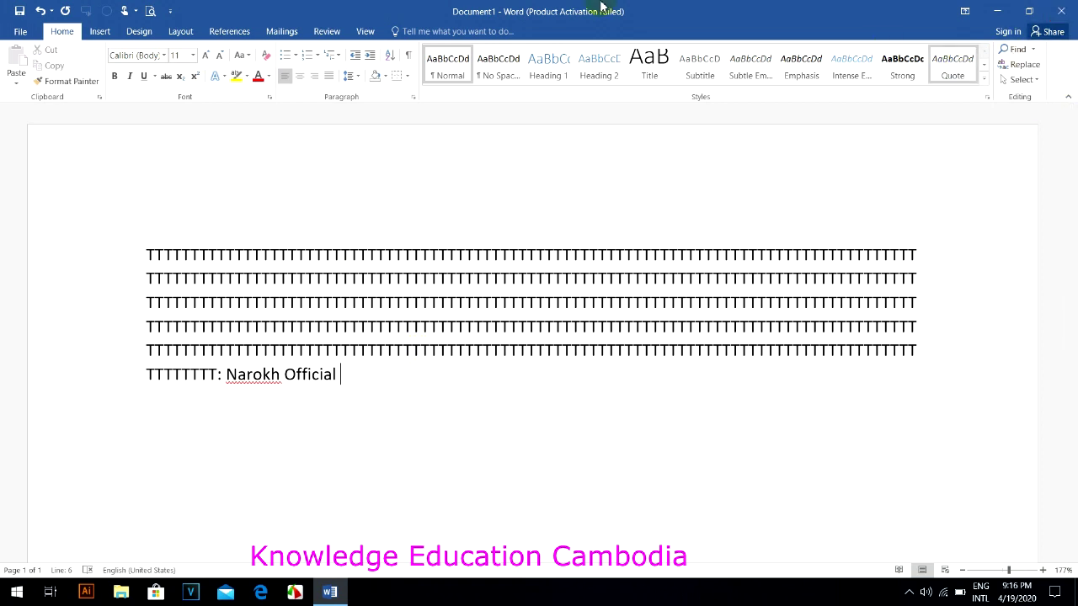
pyautogui.click(1068, 9)
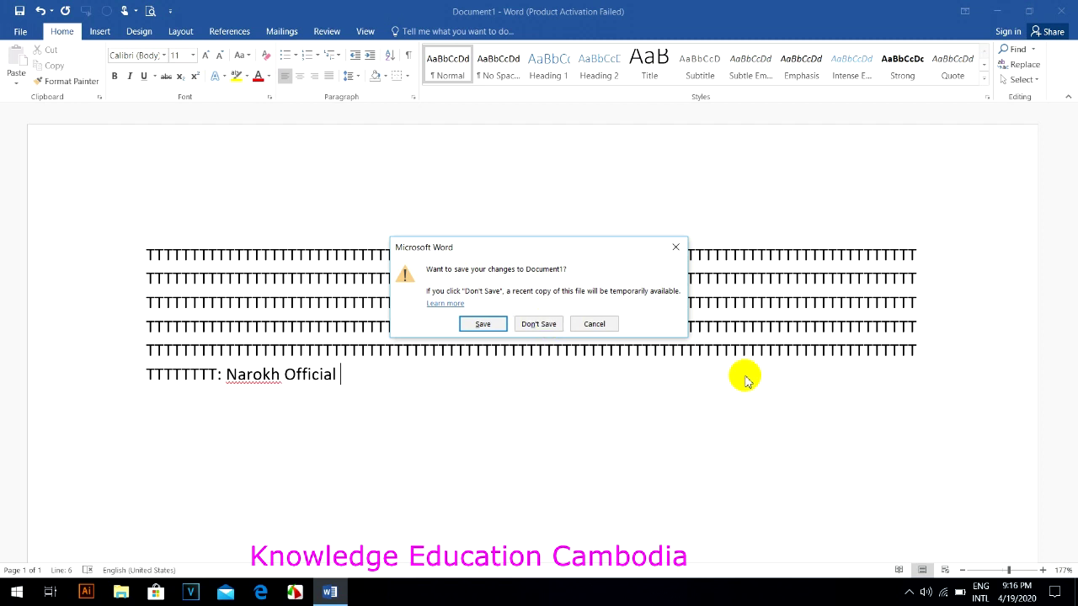
pyautogui.click(547, 328)
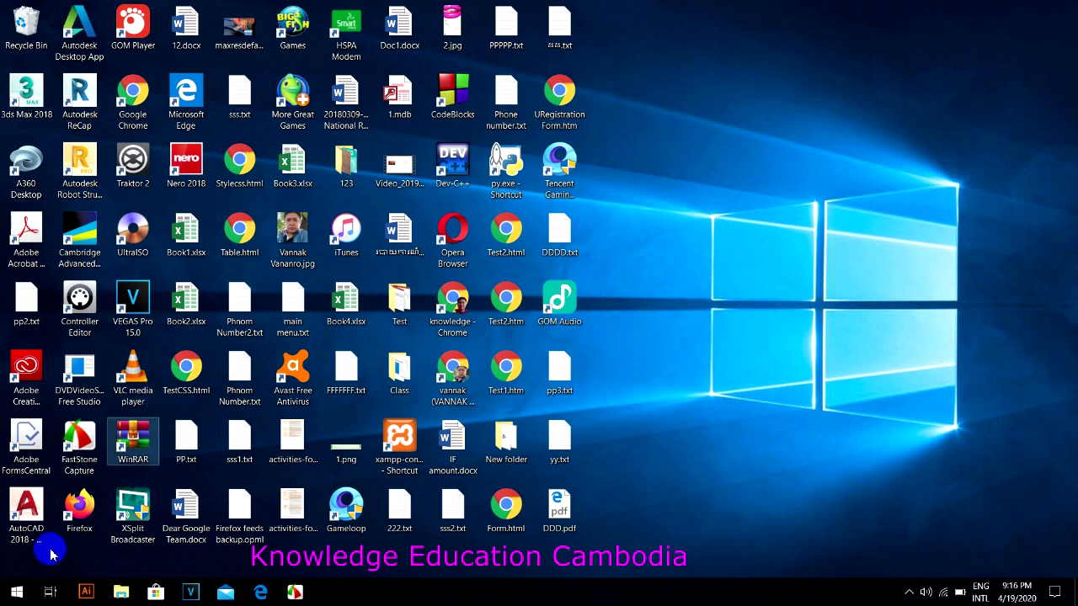
# Start Word 2016 again with a new blank document, declining the default-program choice and dismissing the Activation Wizard.
pyautogui.click(15, 593)
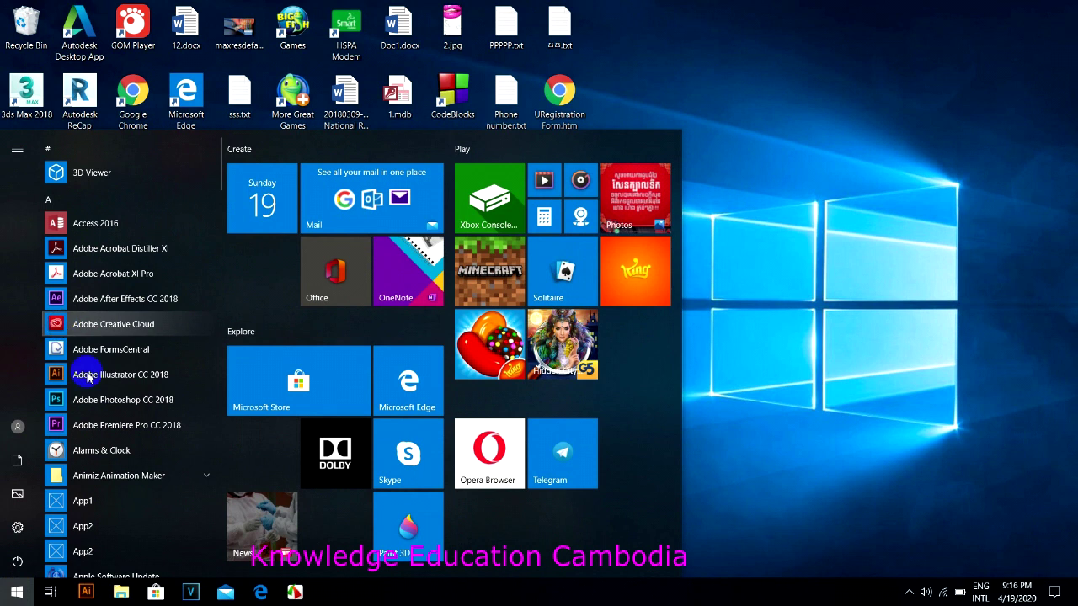
pyautogui.write('win')
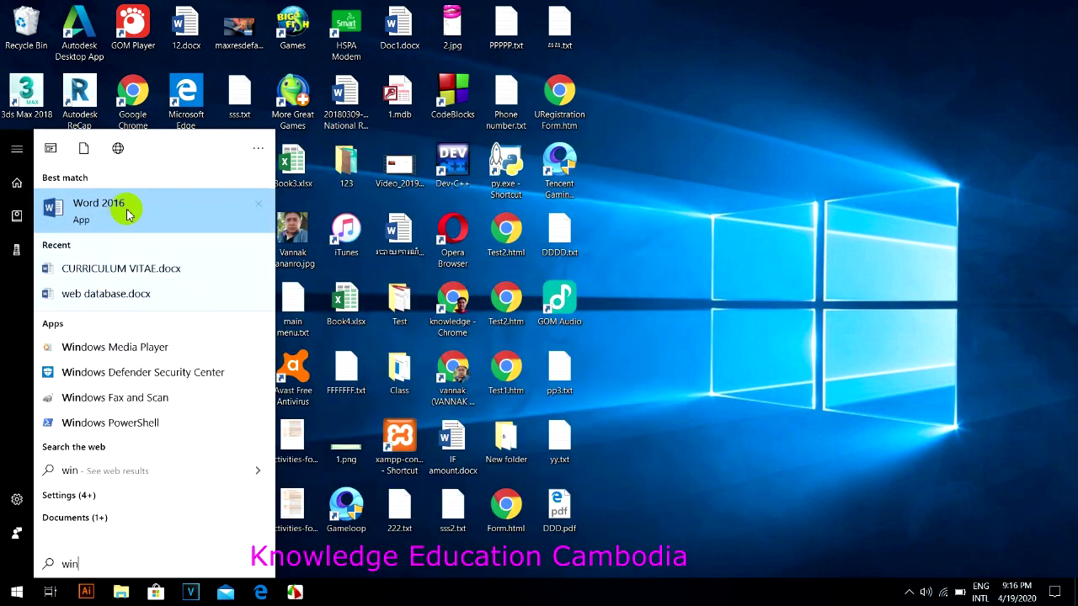
pyautogui.click(126, 208)
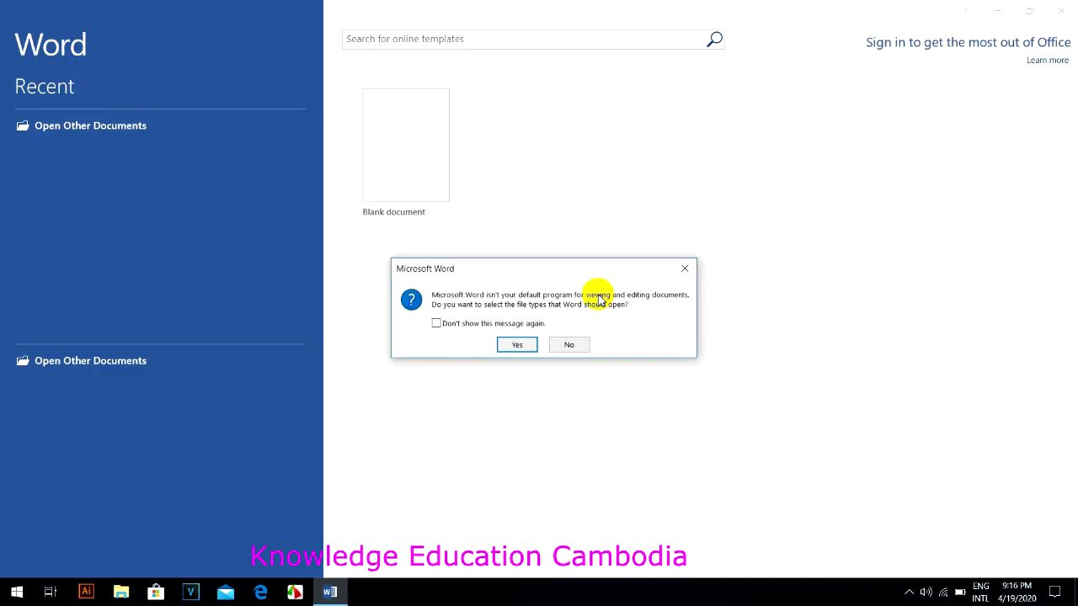
pyautogui.click(572, 343)
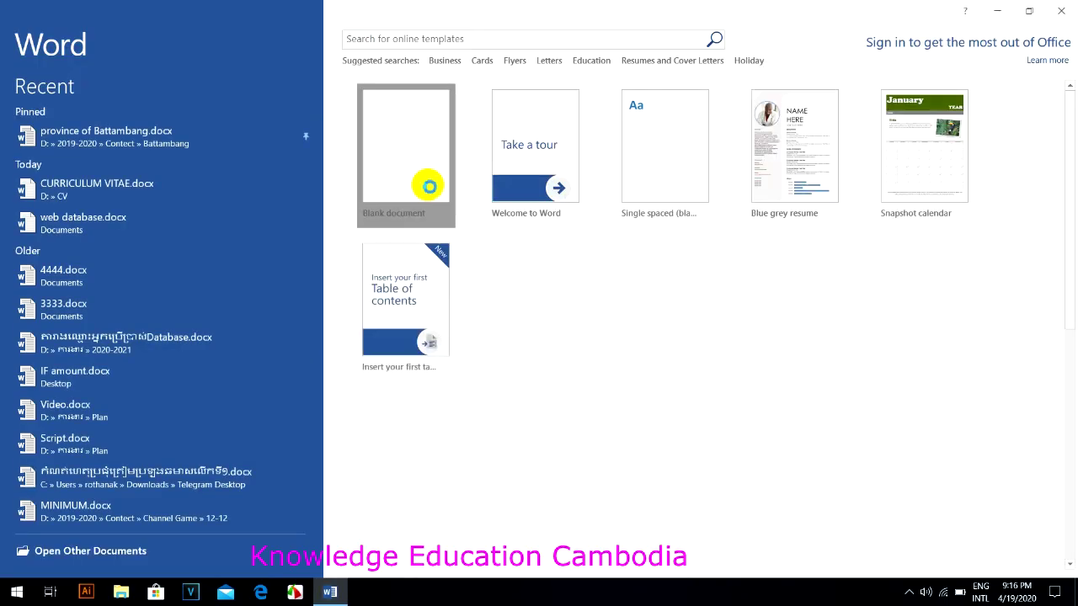
pyautogui.click(427, 183)
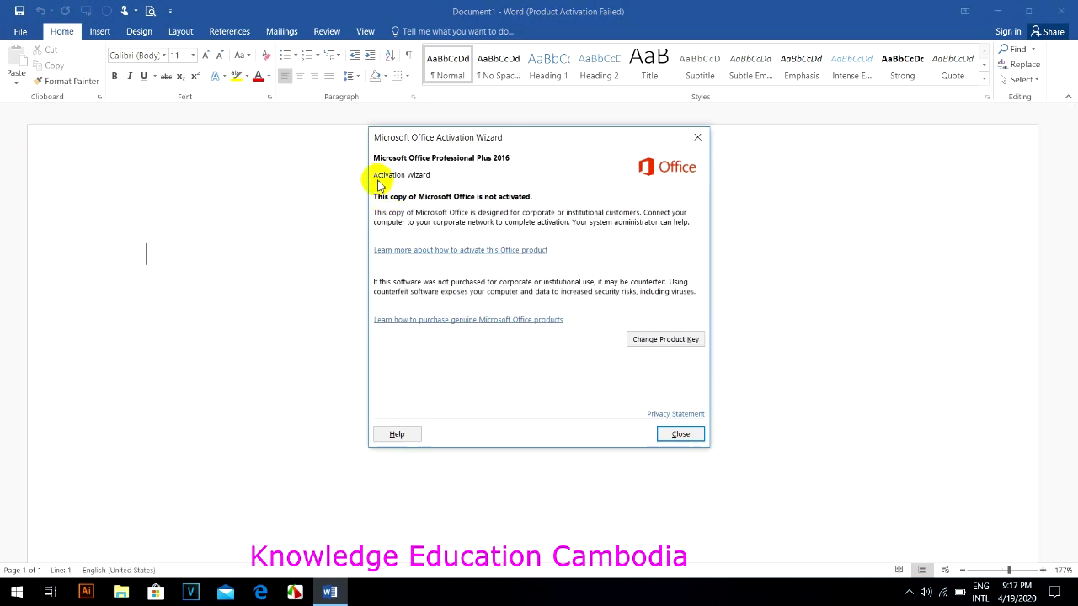
pyautogui.click(679, 434)
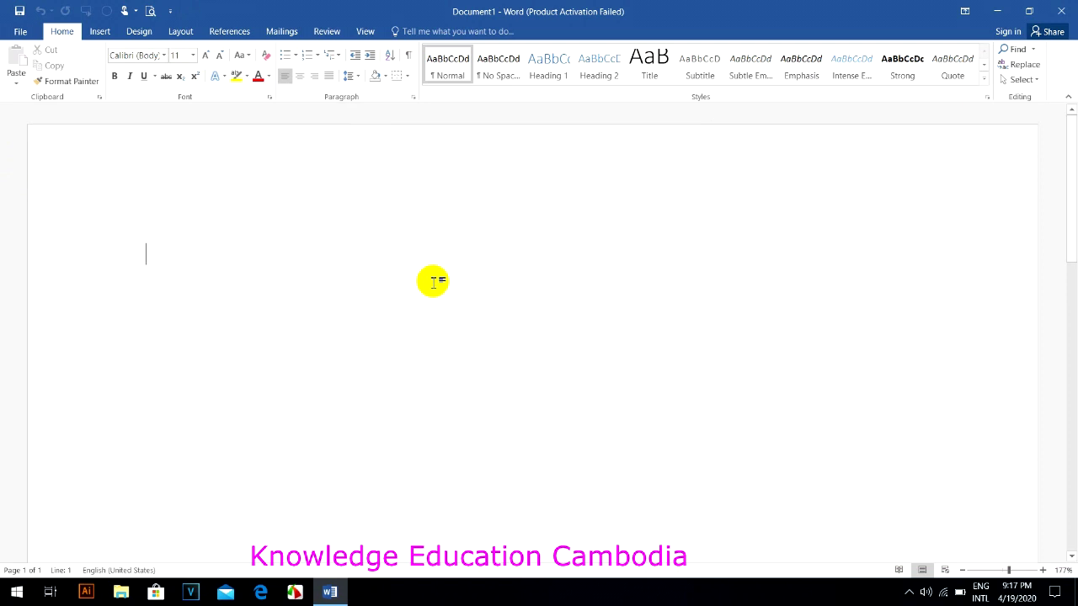
# Browse the recent unsaved files with Recover Unsaved Documents from the document's Info options.
pyautogui.click(20, 34)
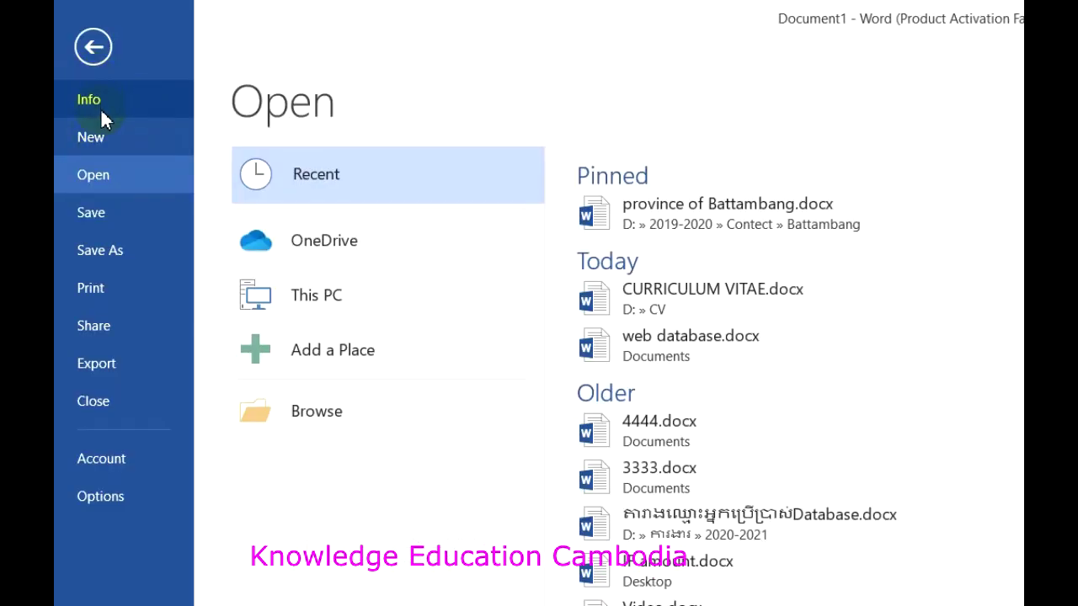
pyautogui.click(101, 111)
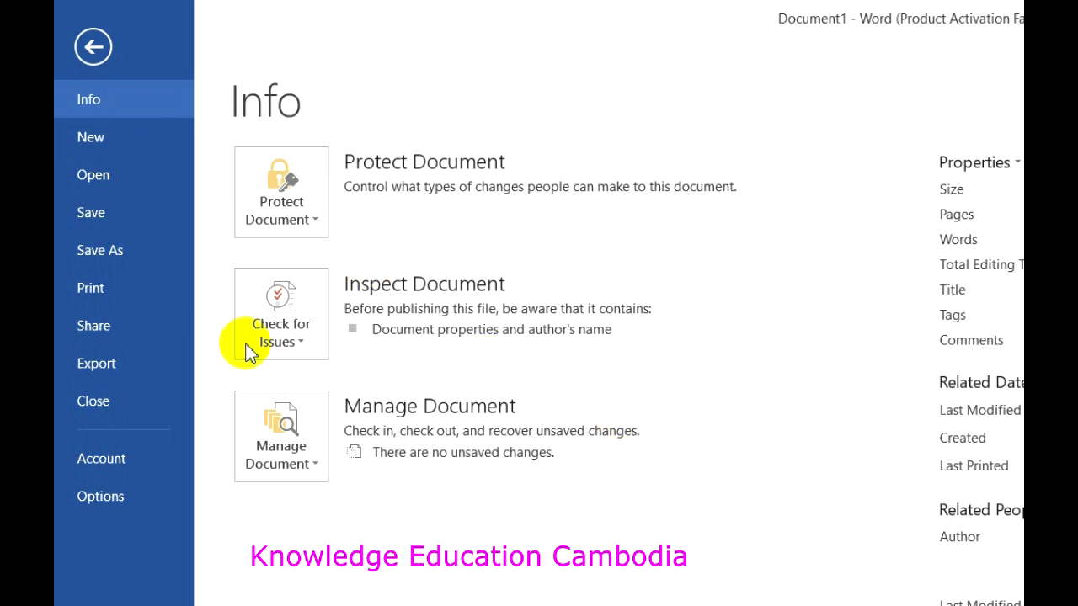
pyautogui.click(263, 446)
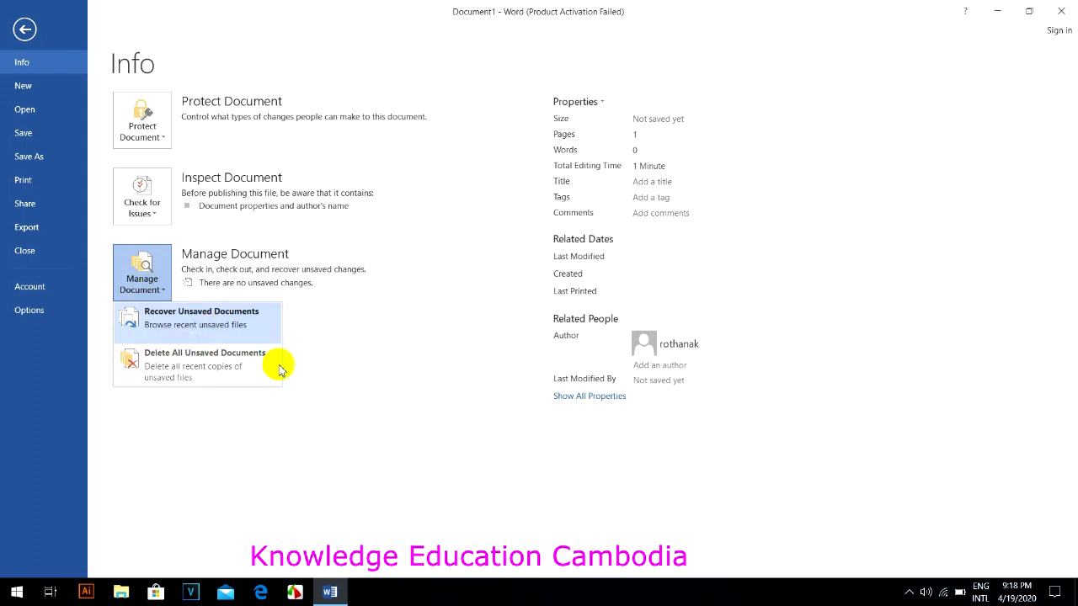
pyautogui.click(223, 333)
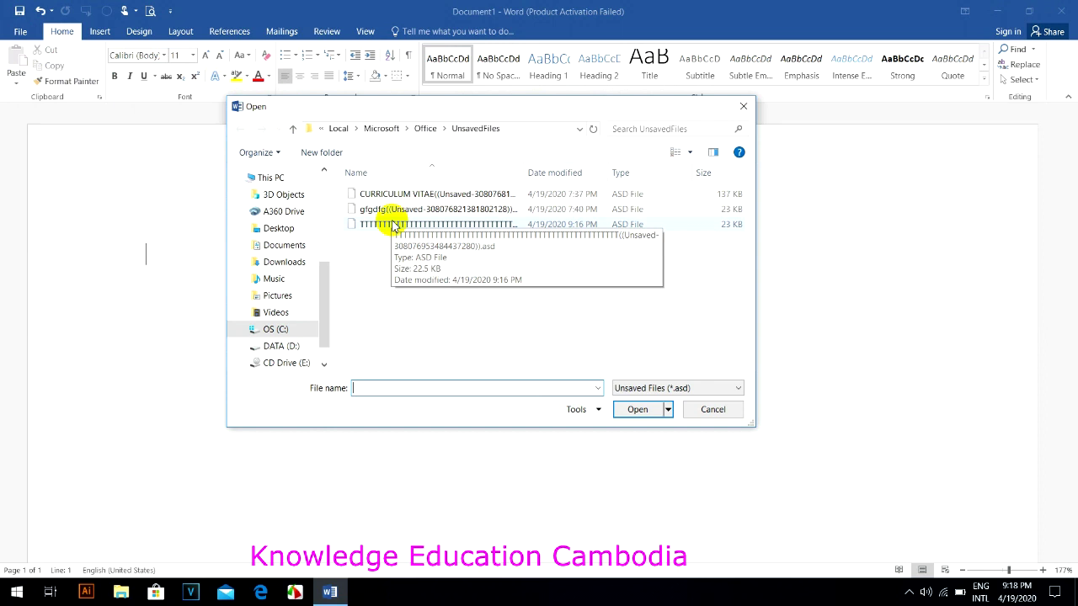
# Open the unsaved ASD file whose name is the row of T characters, dated 4/19/2020 9:16 PM.
pyautogui.click(435, 198)
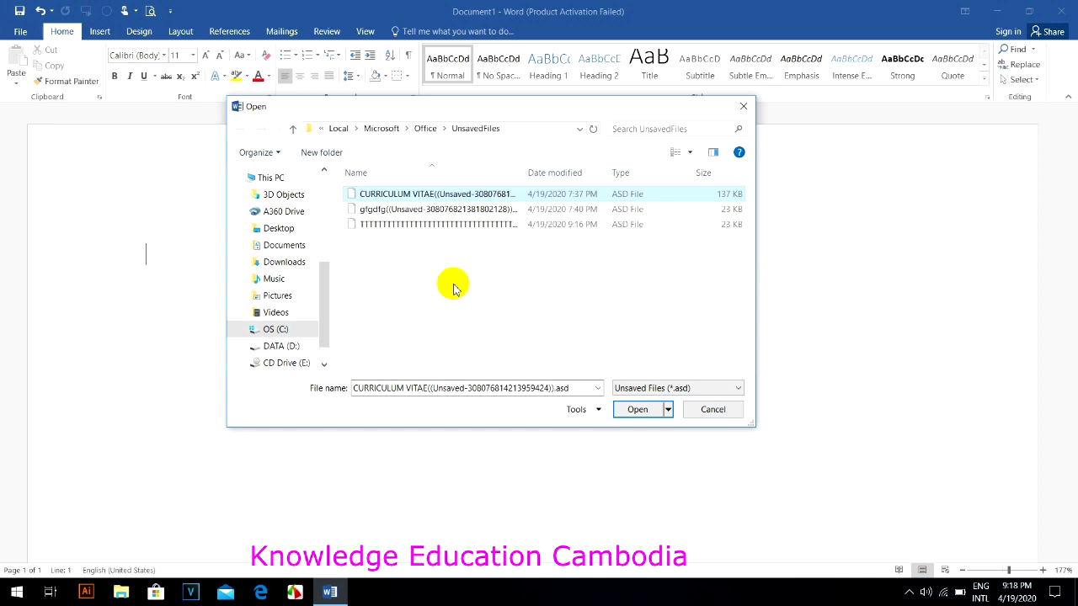
pyautogui.click(442, 226)
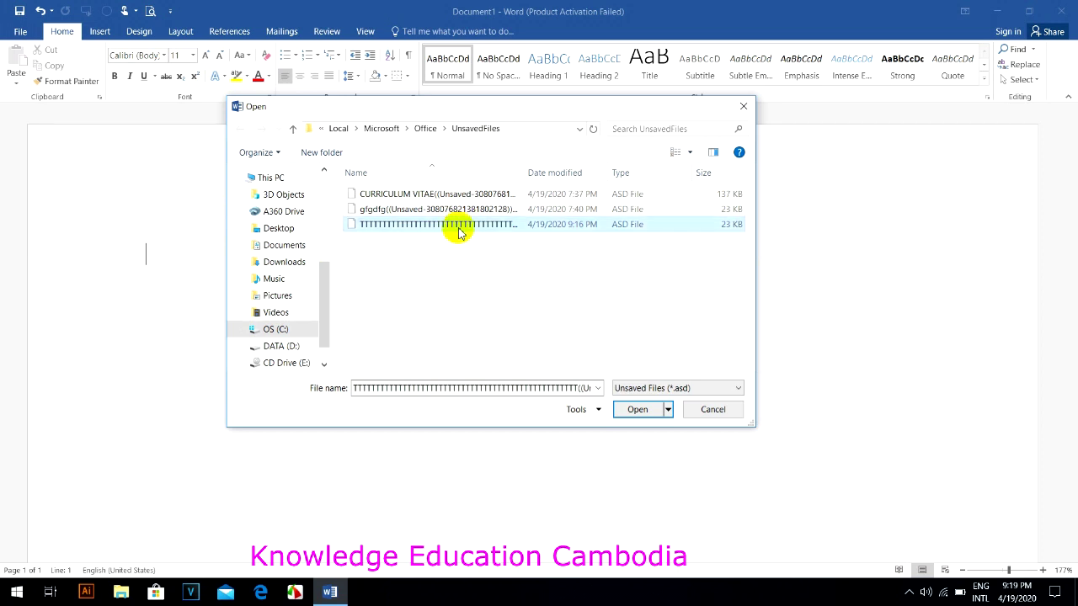
pyautogui.click(633, 411)
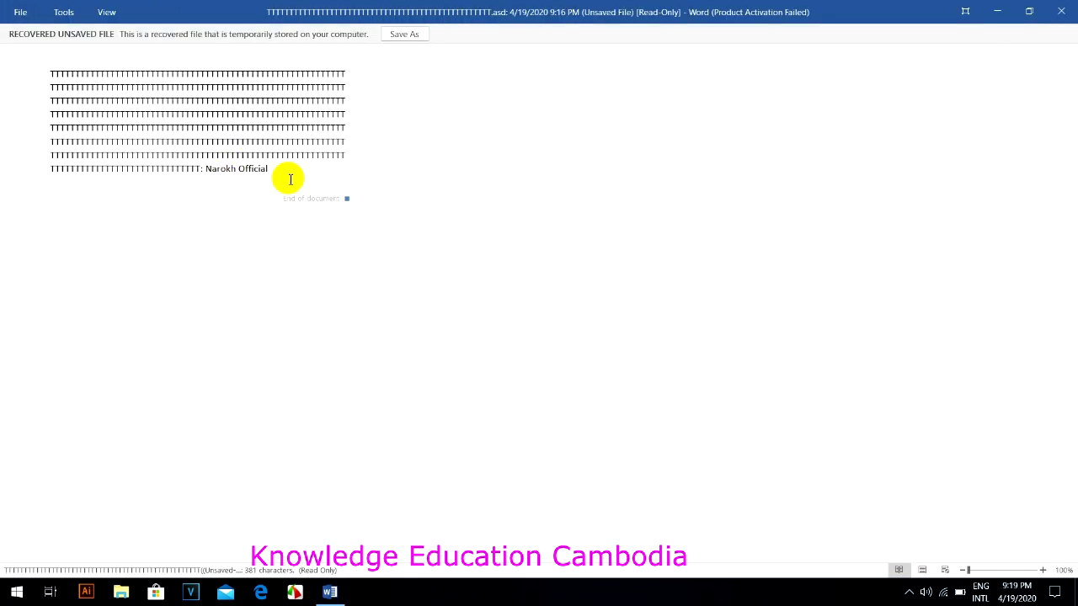
# Select all the recovered text and start saving the document under a new location, the 123 folder on the Desktop.
pyautogui.hotkey('ctrl', 'a')
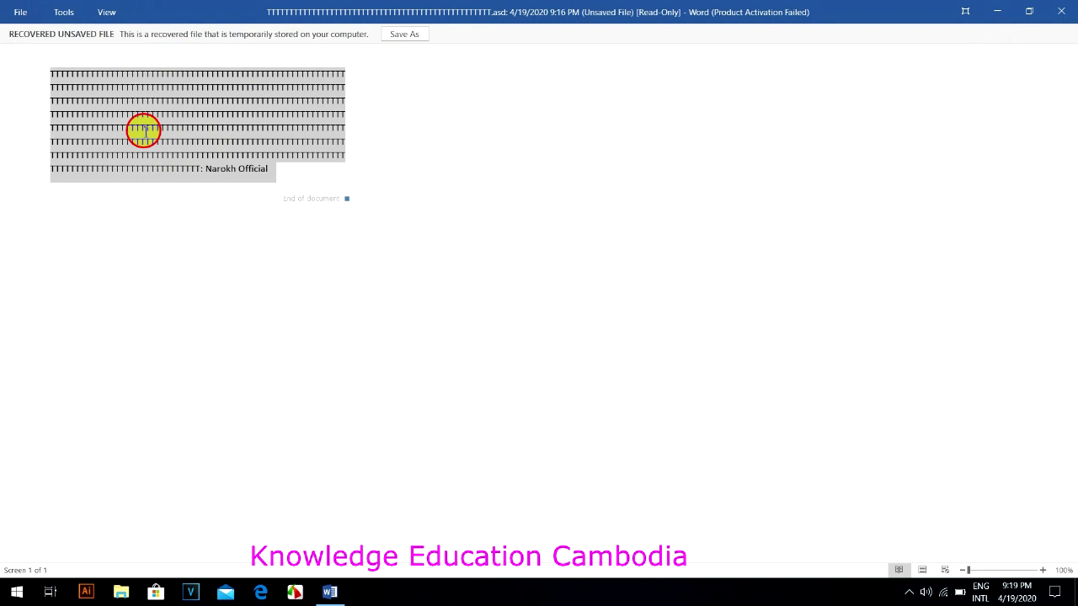
pyautogui.click(404, 35)
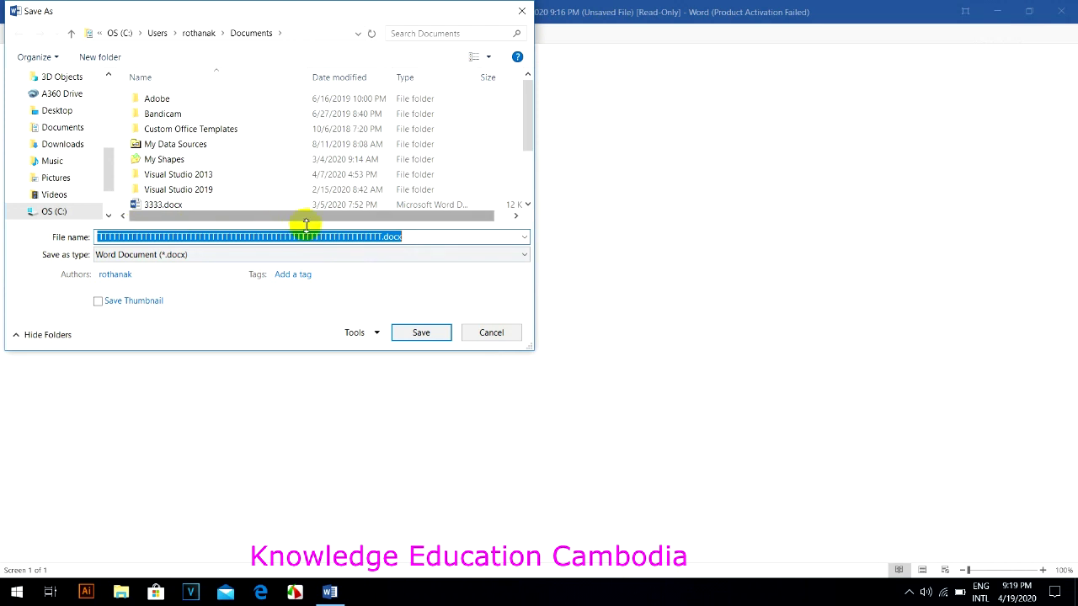
pyautogui.click(55, 110)
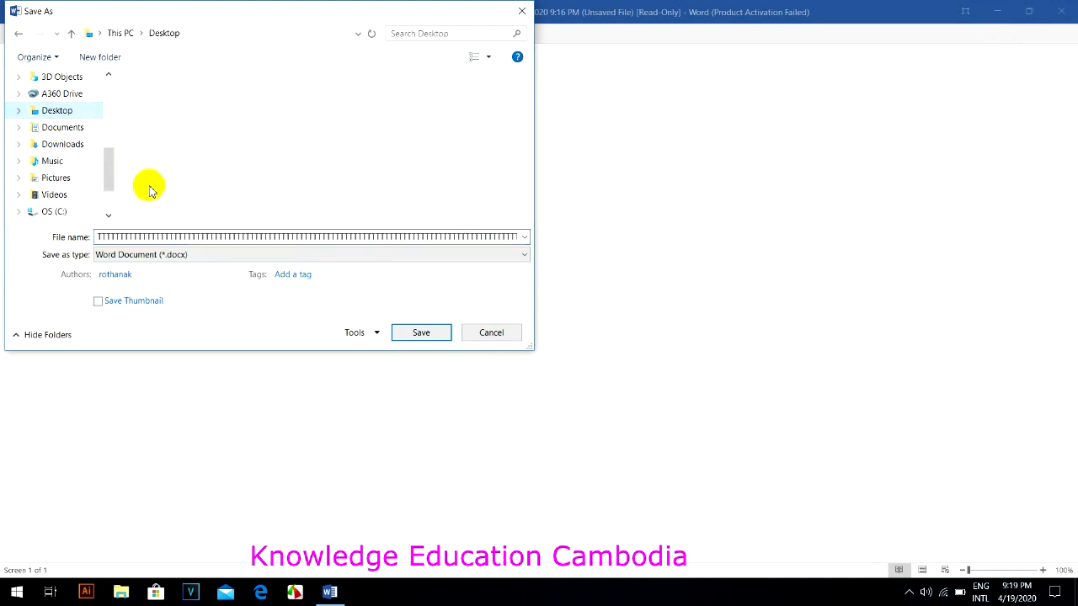
pyautogui.doubleClick(305, 236)
pyautogui.write('1')
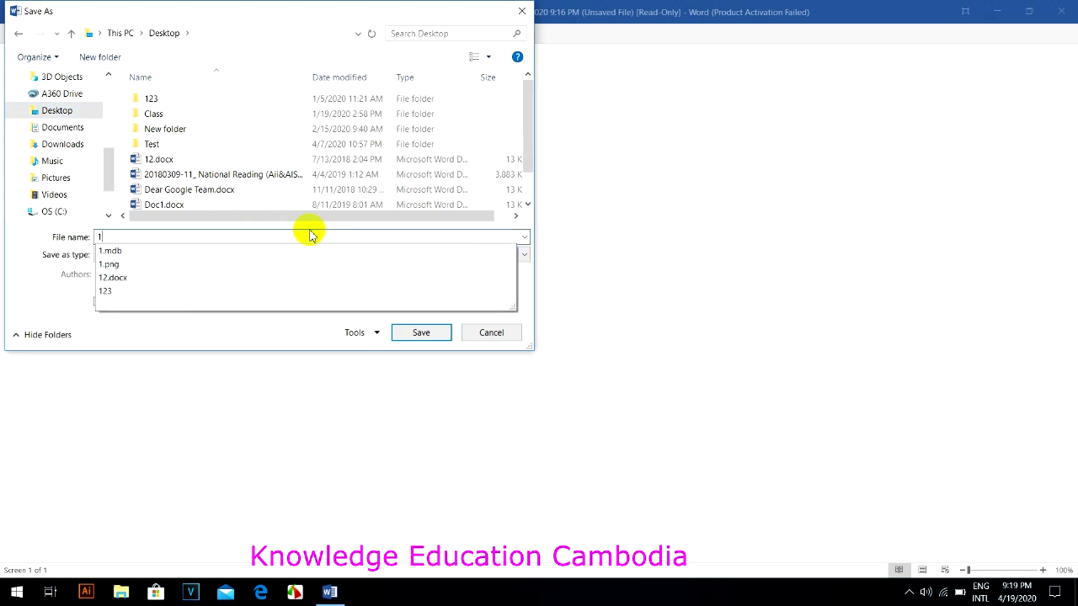
pyautogui.write('23')
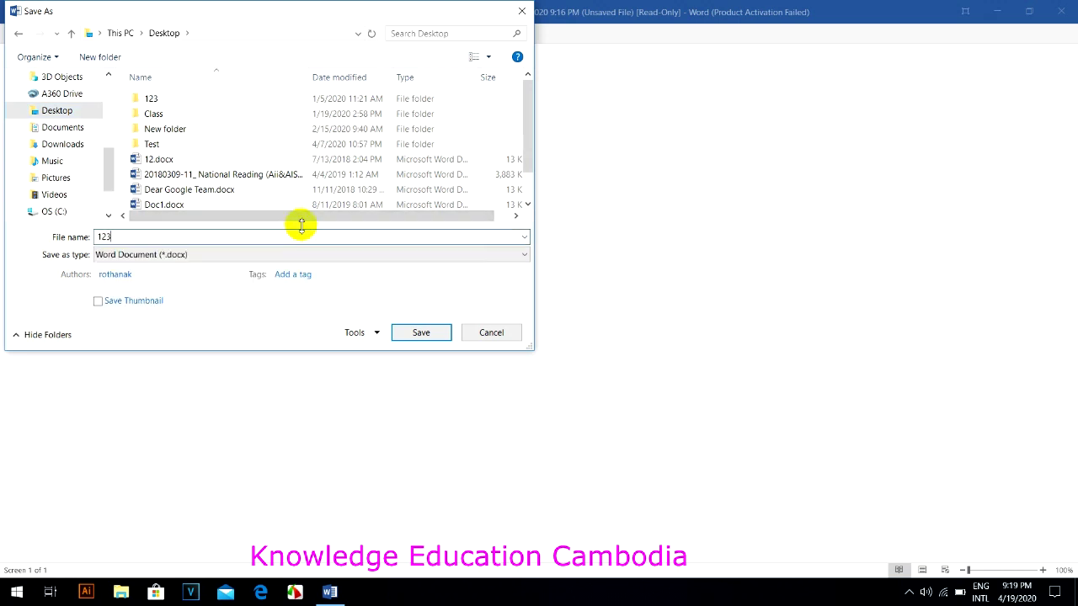
pyautogui.click(421, 333)
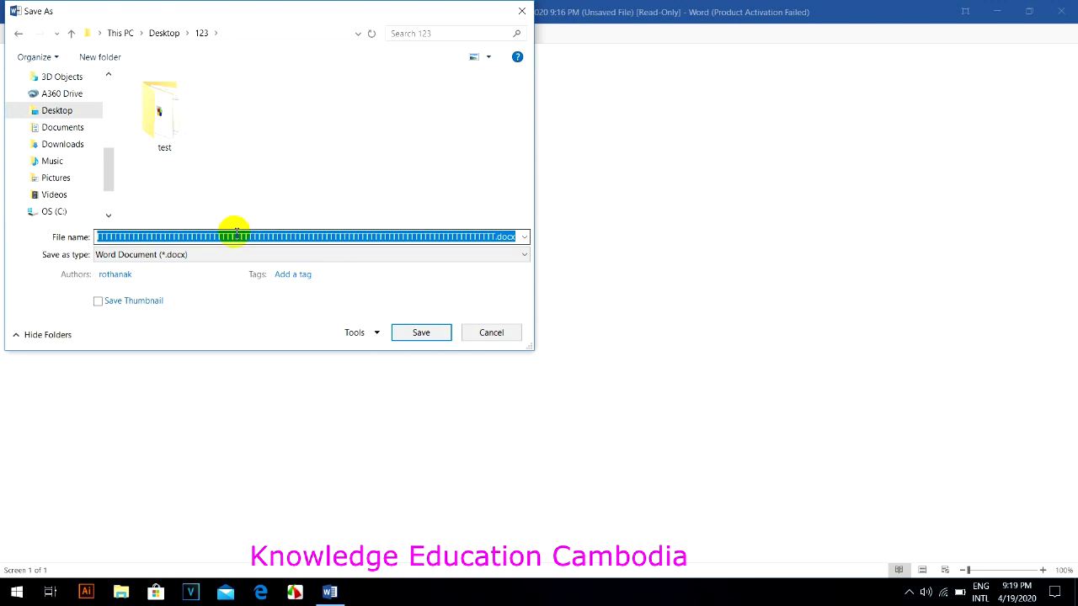
# Replace the suggested file name with 123 and save the recovered file as a Word document in the 123 folder.
pyautogui.click(406, 235)
pyautogui.click(510, 237)
pyautogui.click(514, 237)
pyautogui.moveTo(515, 236); pyautogui.dragTo(7, 211)
pyautogui.write('123')
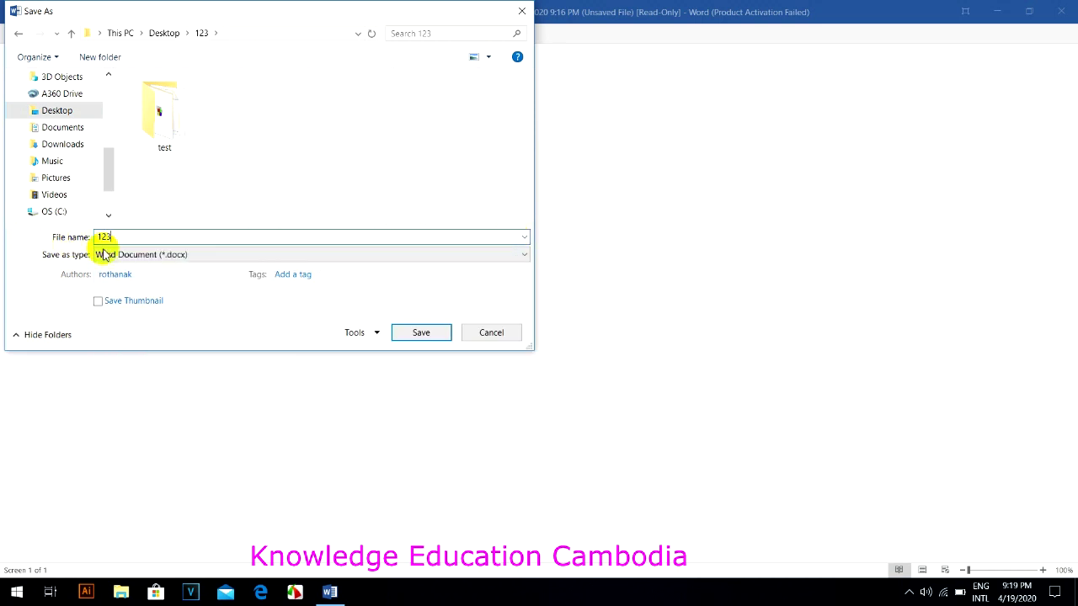
pyautogui.click(418, 333)
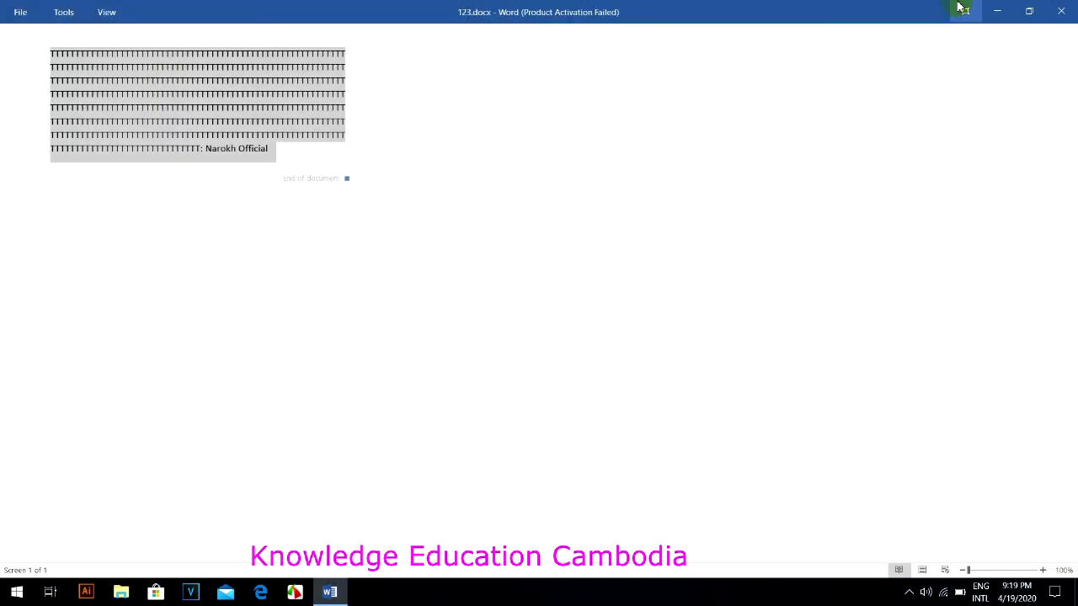